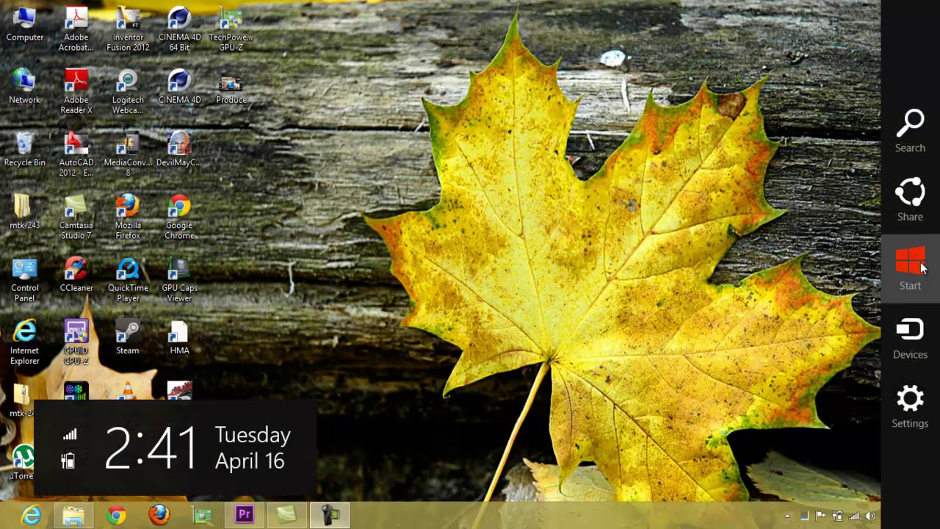
# Launch Adobe Premiere Pro CS6 from the Start screen's Adobe tiles.
pyautogui.click(923, 268)
pyautogui.scroll(-5, 742, 295)
pyautogui.scroll(-1, 709, 308)
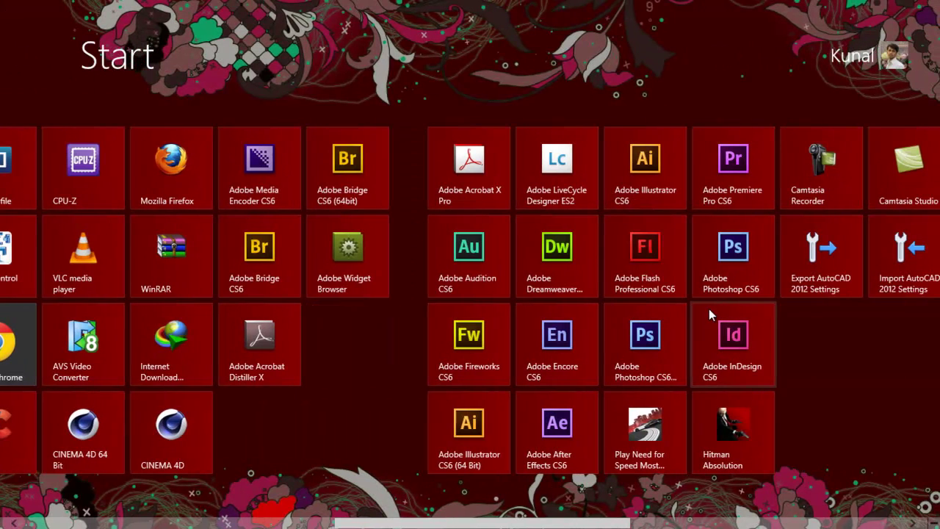
pyautogui.click(712, 168)
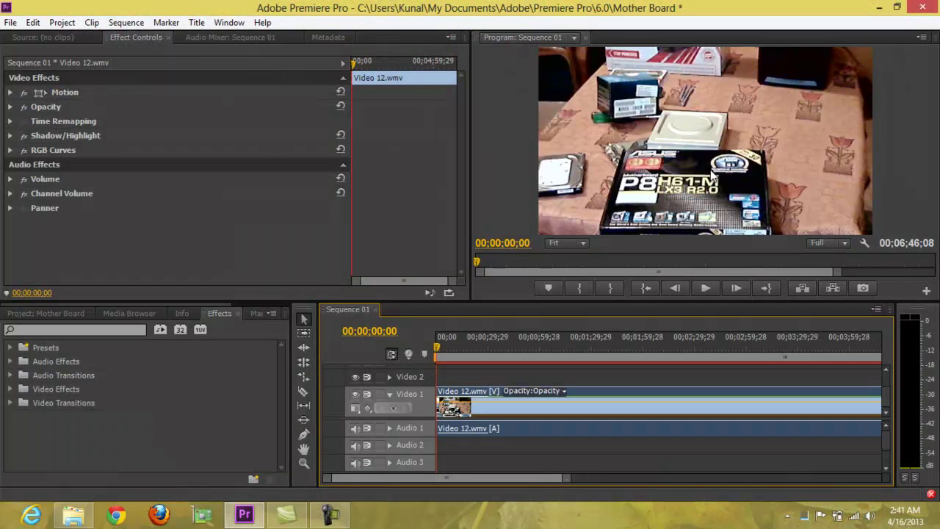
# Minimize Premiere Pro, then open the Computer window and minimize it too.
pyautogui.click(879, 6)
pyautogui.doubleClick(25, 22)
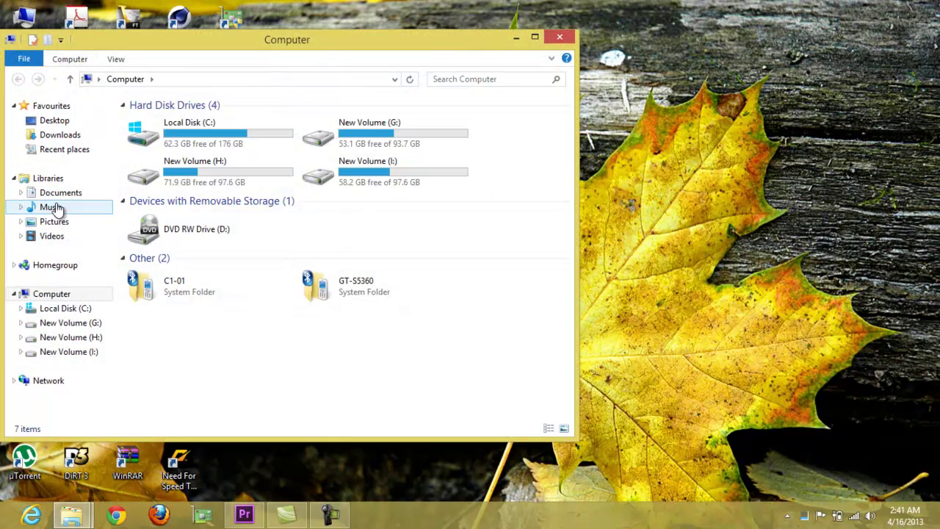
pyautogui.click(518, 39)
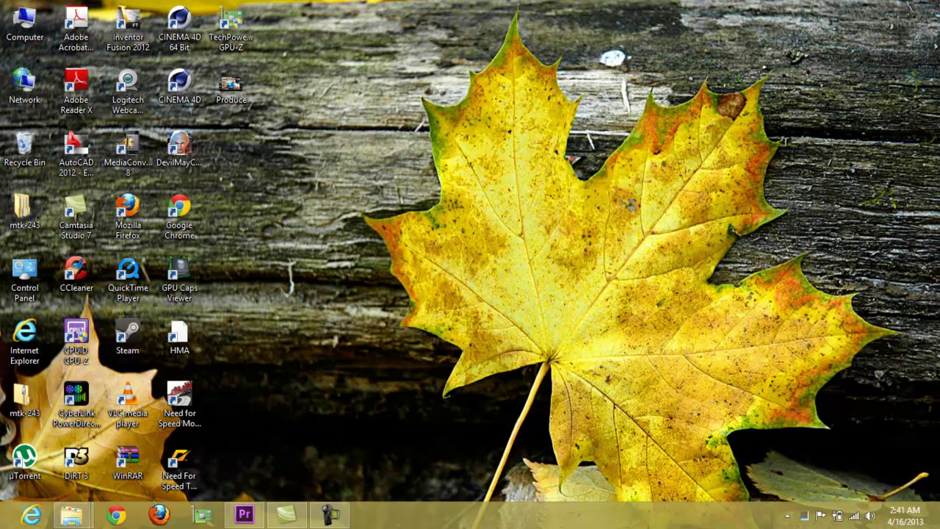
# Search Start for 'not' and run Notepad as administrator.
pyautogui.click(910, 141)
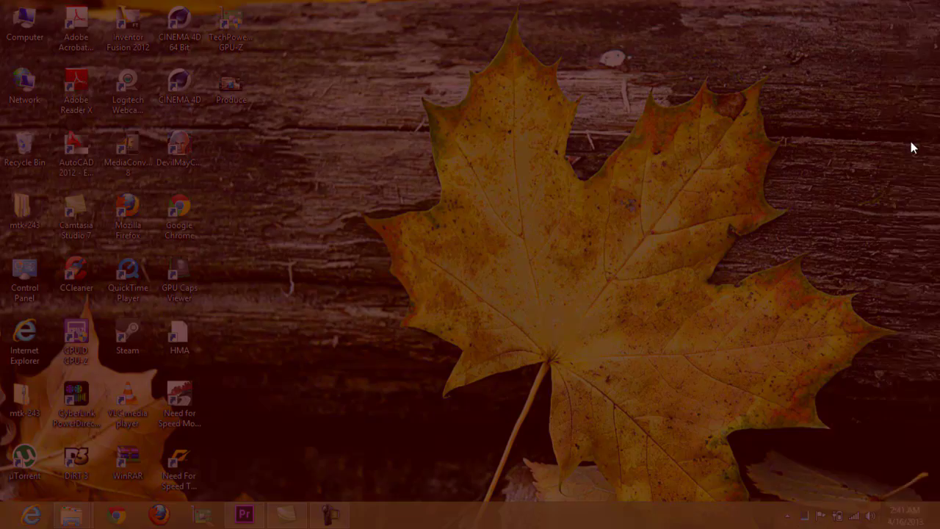
pyautogui.write('n')
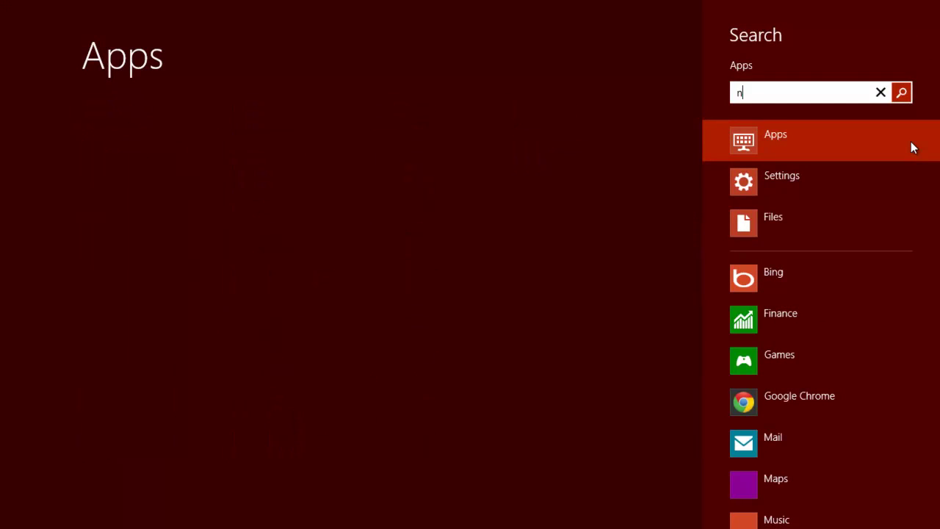
pyautogui.write('ot')
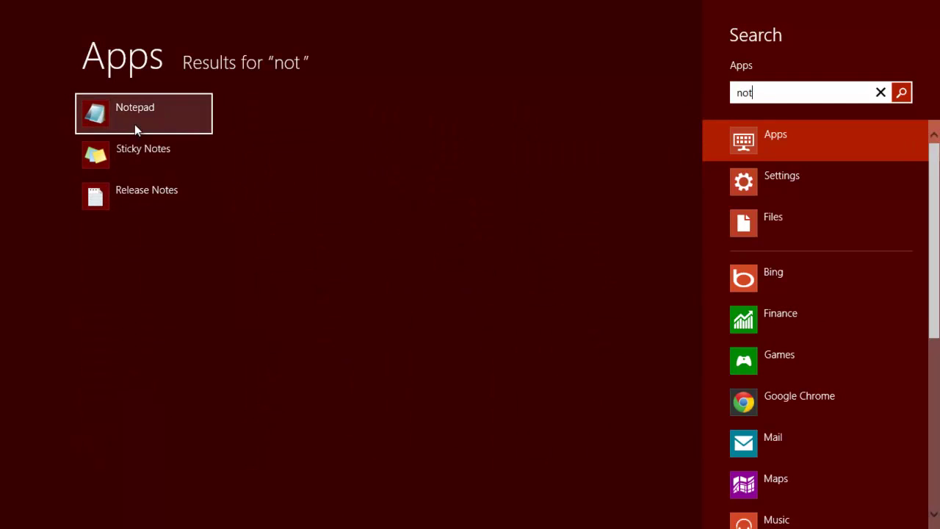
pyautogui.rightClick(166, 115)
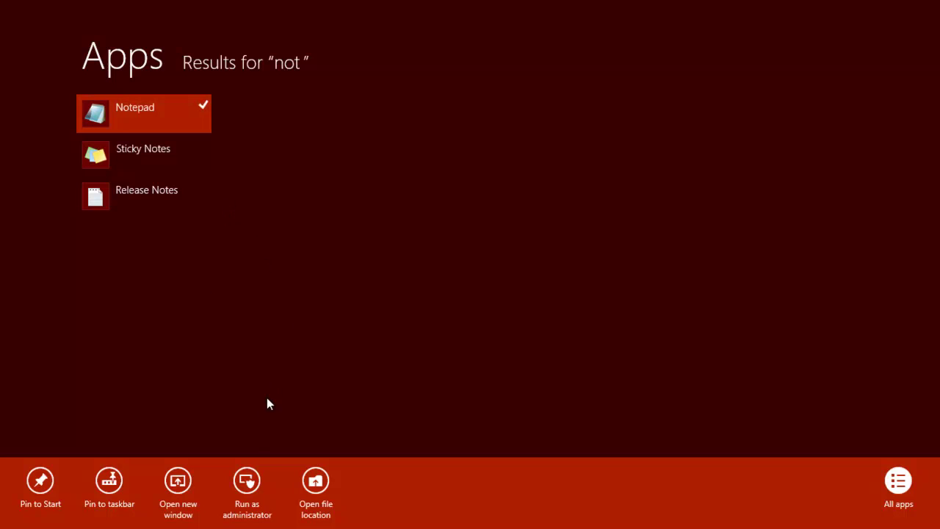
pyautogui.click(246, 483)
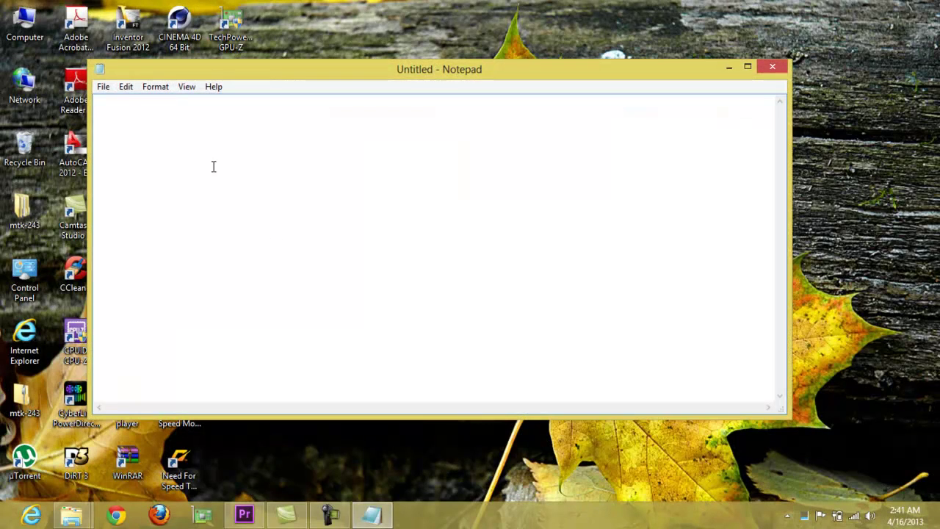
# Browse the Open dialog to C:\Program Files\Adobe\Adobe Premiere Pro CS6 and select cuda_supported_cards.
pyautogui.click(104, 86)
pyautogui.click(121, 116)
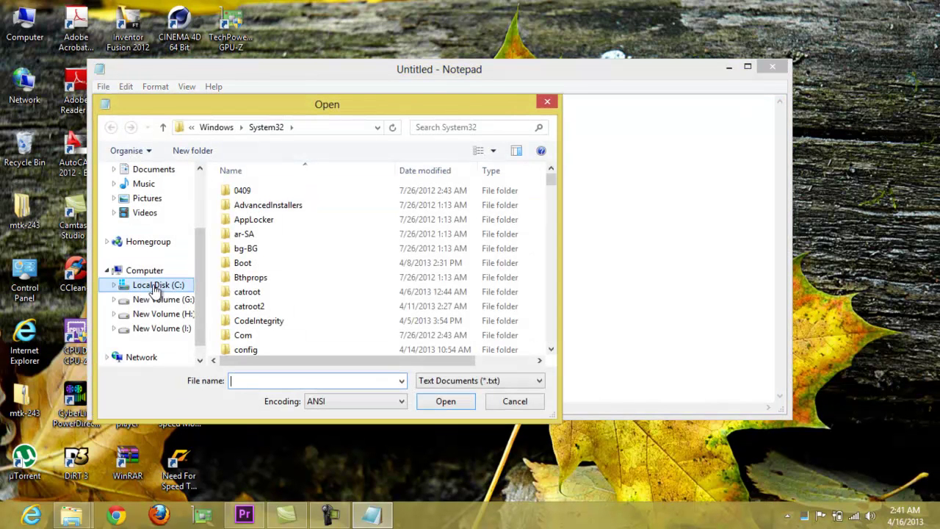
pyautogui.click(153, 286)
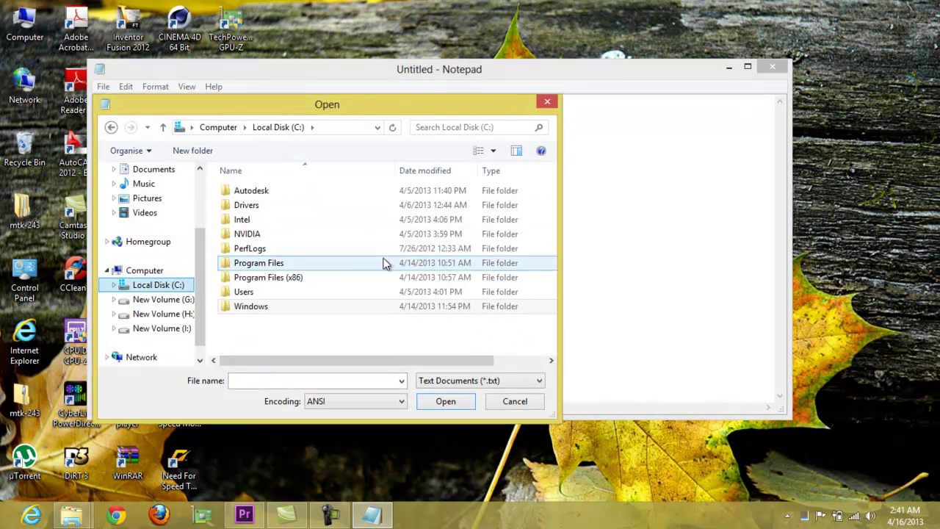
pyautogui.doubleClick(302, 265)
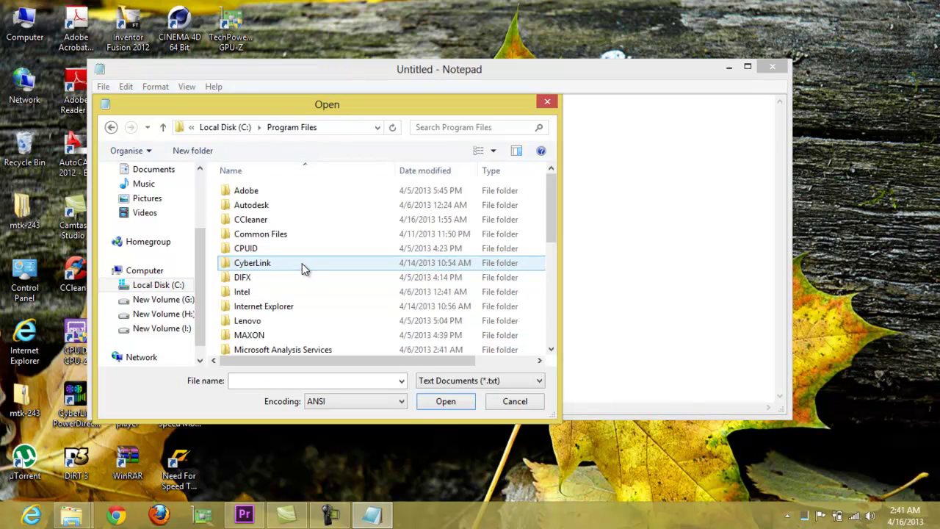
pyautogui.doubleClick(250, 191)
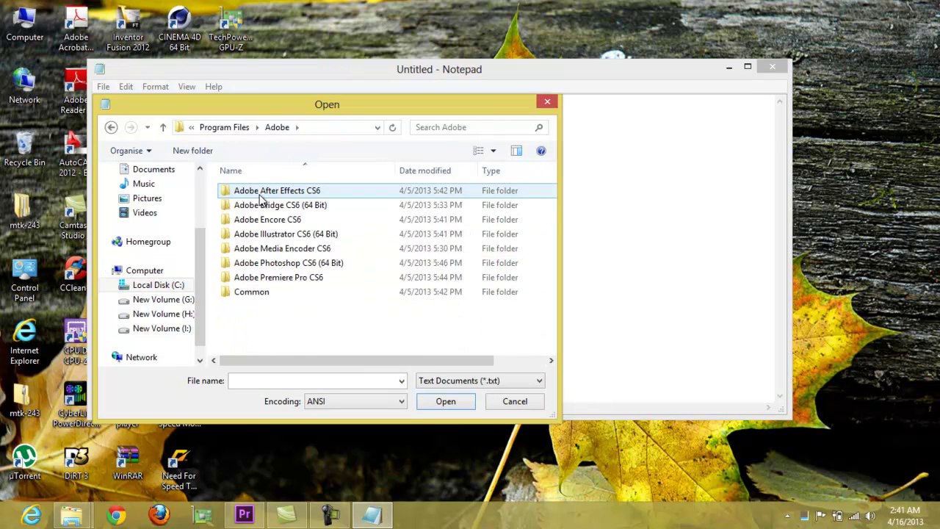
pyautogui.doubleClick(298, 278)
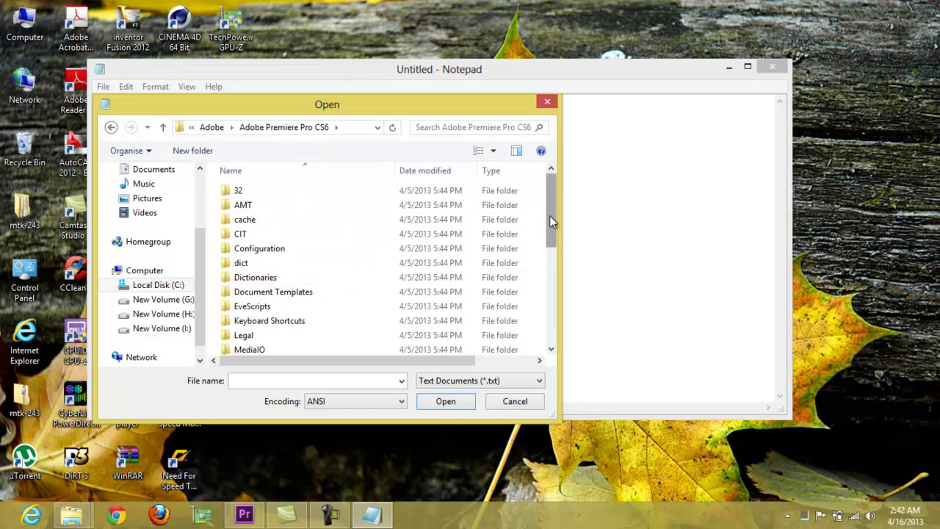
pyautogui.moveTo(549, 215); pyautogui.dragTo(545, 325)
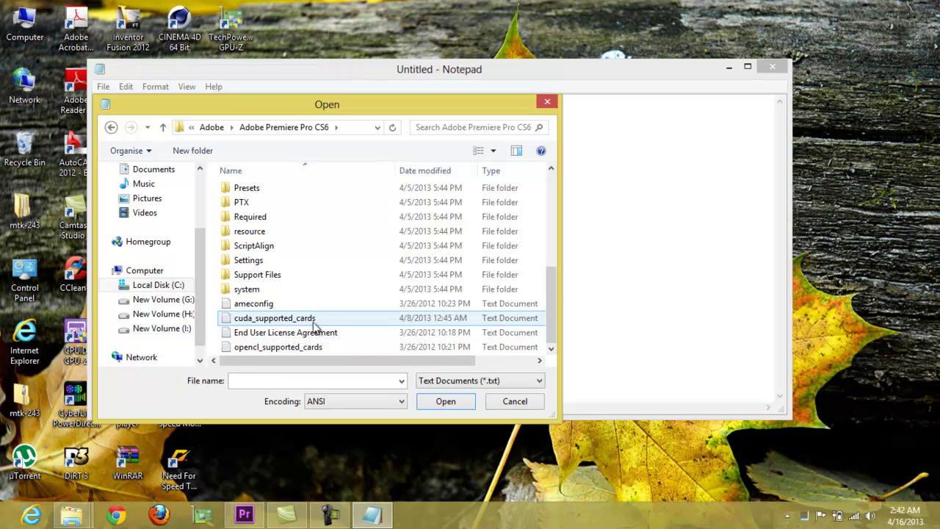
pyautogui.click(314, 322)
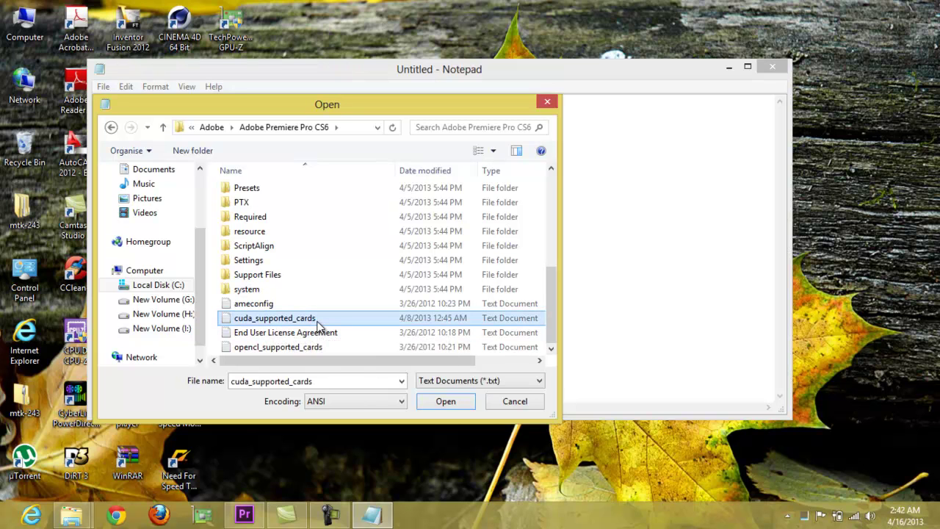
# Load cuda_supported_cards and select the GeForce 610M line at its top.
pyautogui.click(436, 401)
pyautogui.write('GeForce 610M')
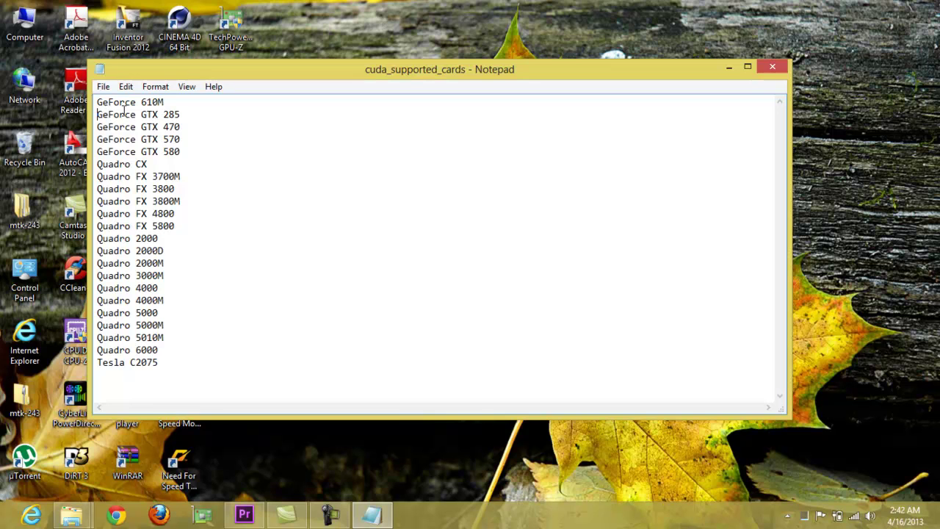
pyautogui.moveTo(166, 102); pyautogui.dragTo(97, 102)
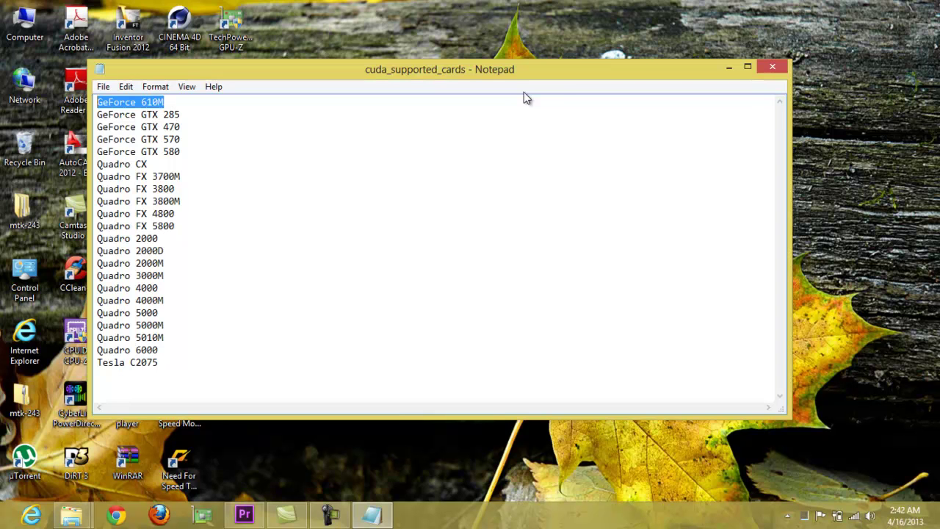
pyautogui.moveTo(512, 69); pyautogui.dragTo(666, 89)
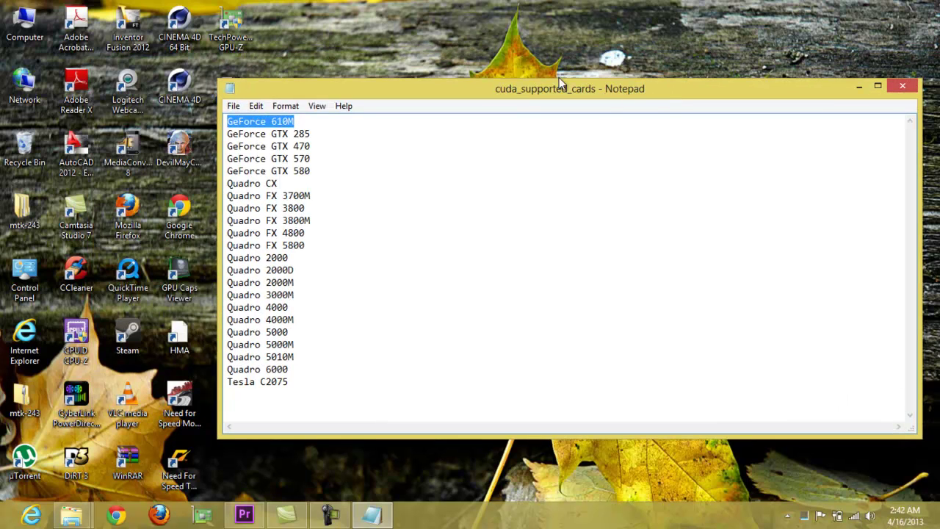
# Confirm the GeForce 610M card name in GPU-Z, then close GPU-Z.
pyautogui.doubleClick(230, 23)
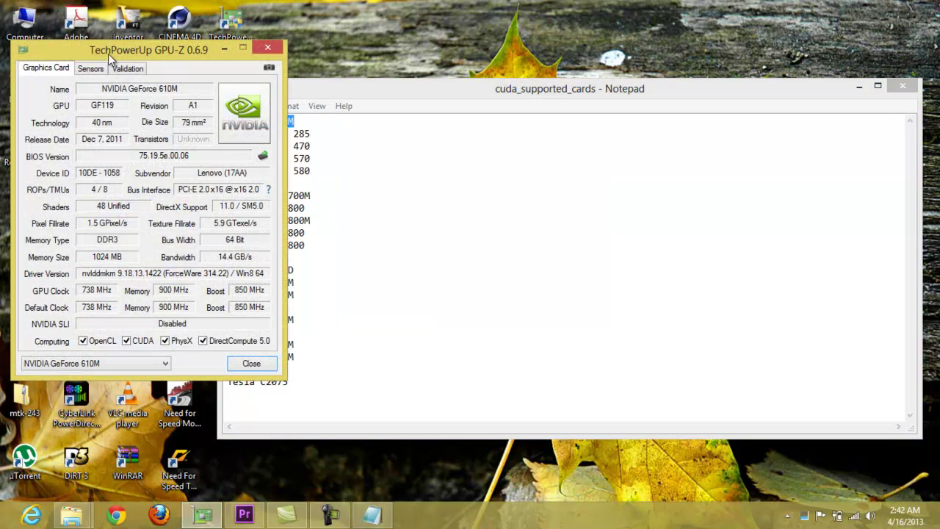
pyautogui.moveTo(169, 49); pyautogui.dragTo(232, 50)
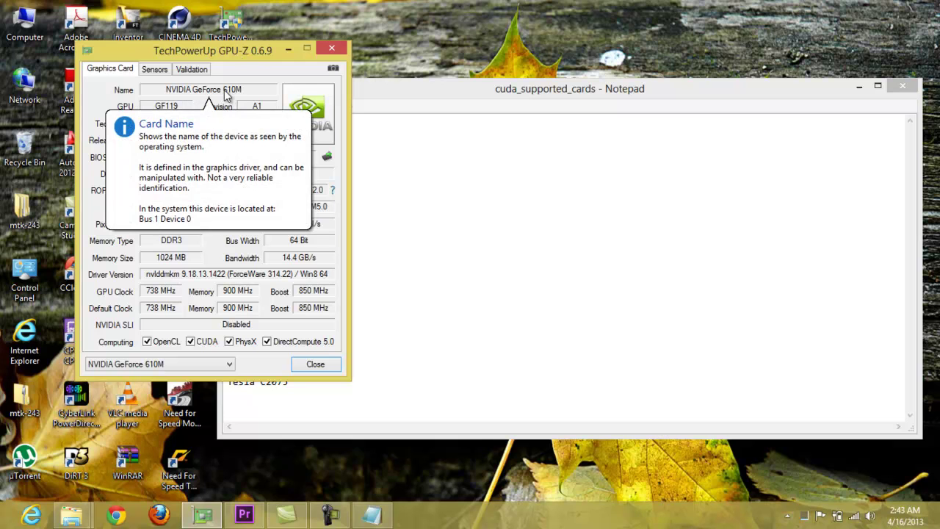
pyautogui.click(332, 49)
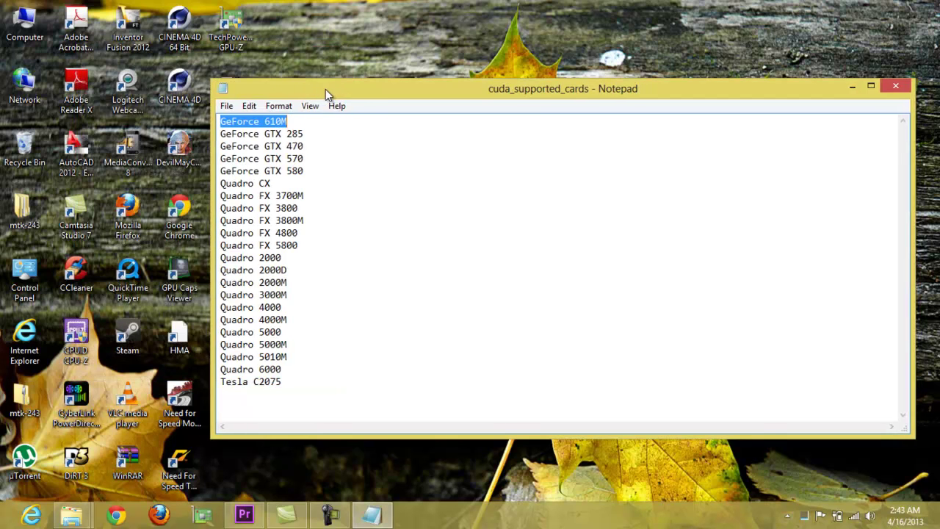
# Save the edited cuda_supported_cards file and close Notepad.
pyautogui.moveTo(323, 88); pyautogui.dragTo(278, 83)
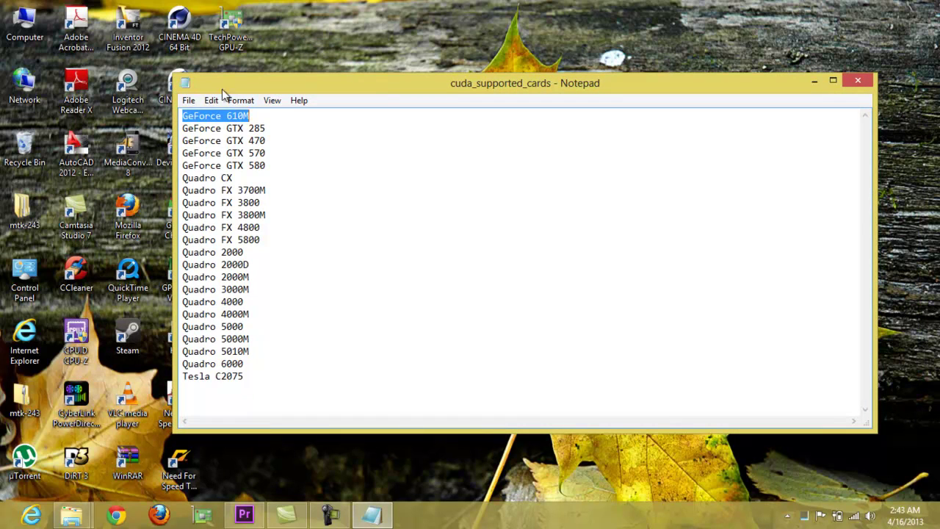
pyautogui.click(189, 100)
pyautogui.click(209, 146)
pyautogui.click(857, 81)
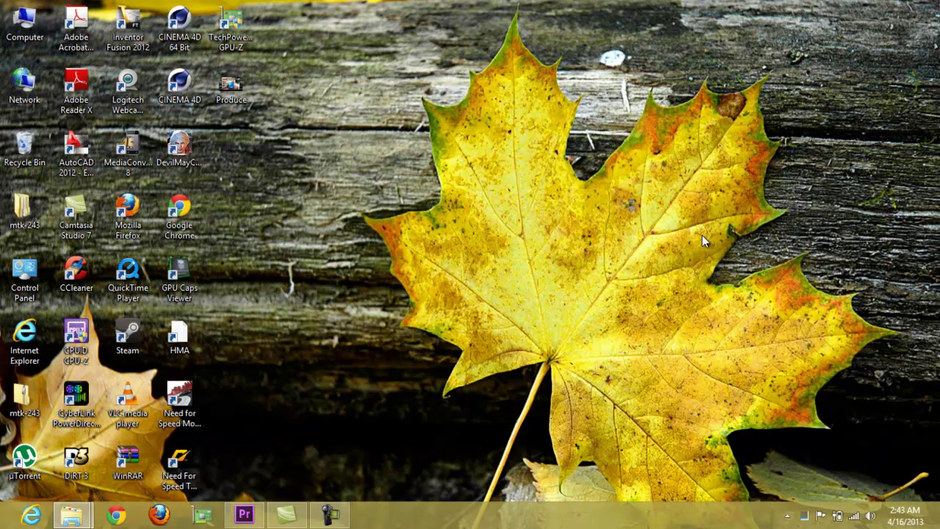
# Restore Premiere Pro and render Sequence 01's entire work area with Render Details expanded.
pyautogui.click(245, 512)
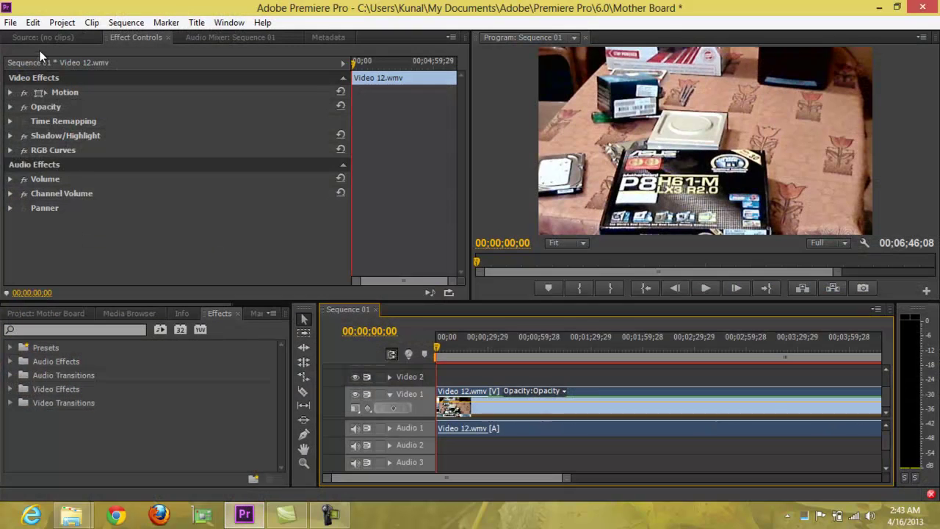
pyautogui.click(881, 9)
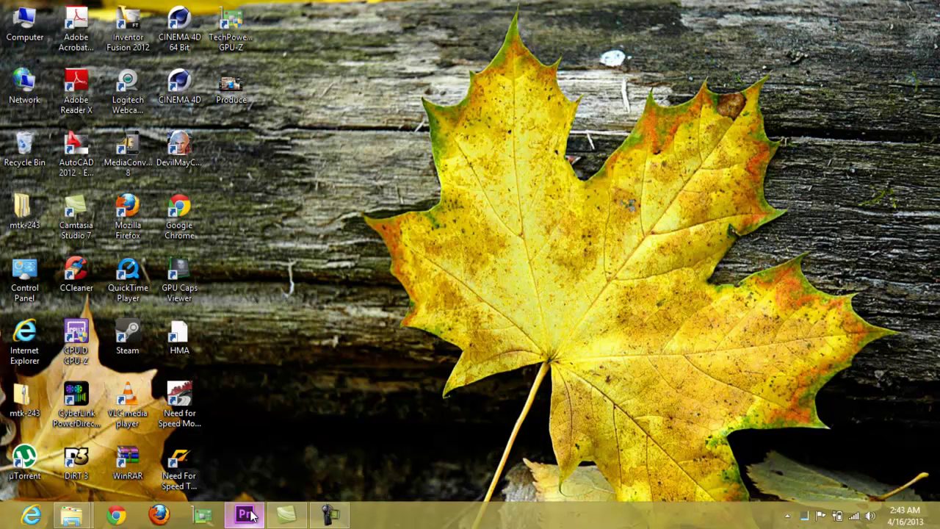
pyautogui.moveTo(243, 514)
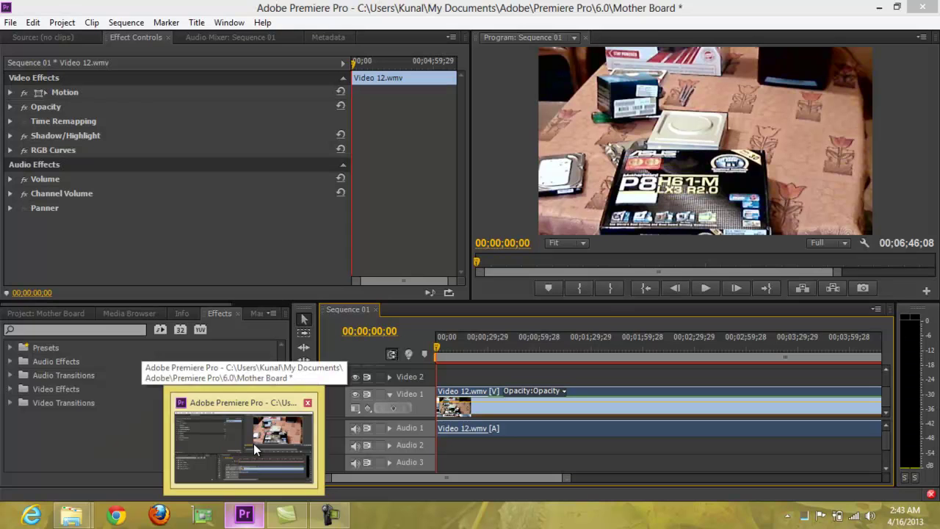
pyautogui.click(253, 443)
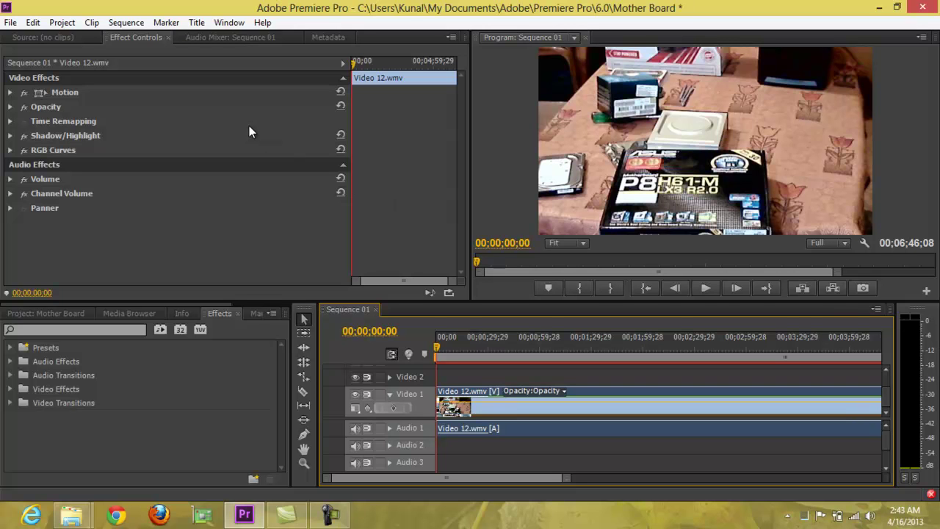
pyautogui.click(126, 22)
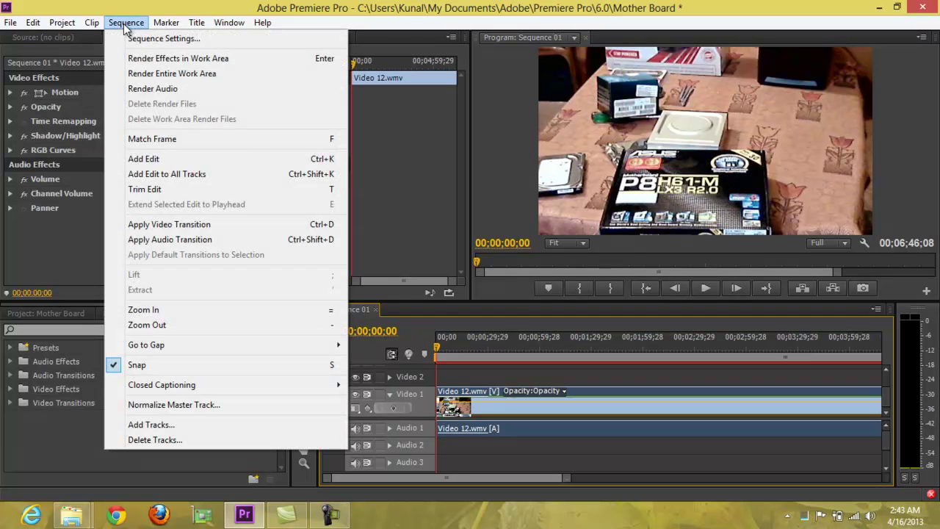
pyautogui.click(154, 75)
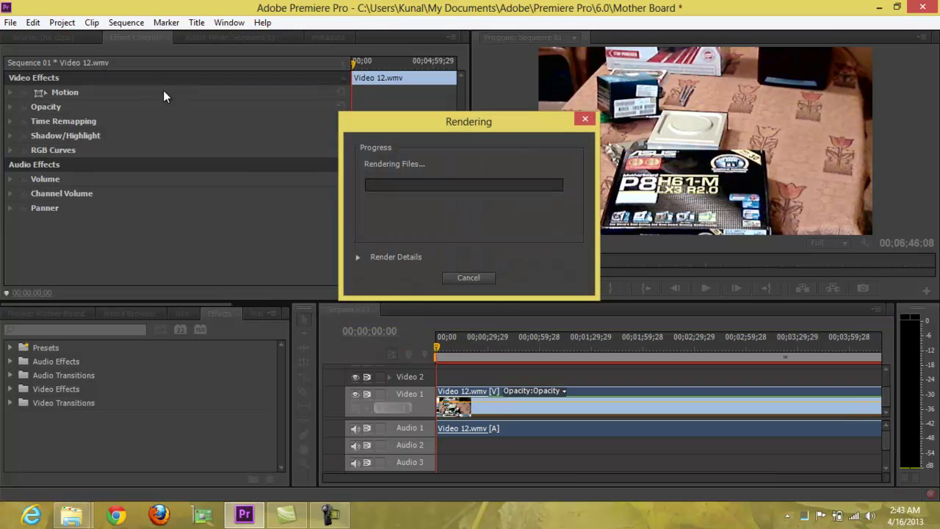
pyautogui.click(358, 257)
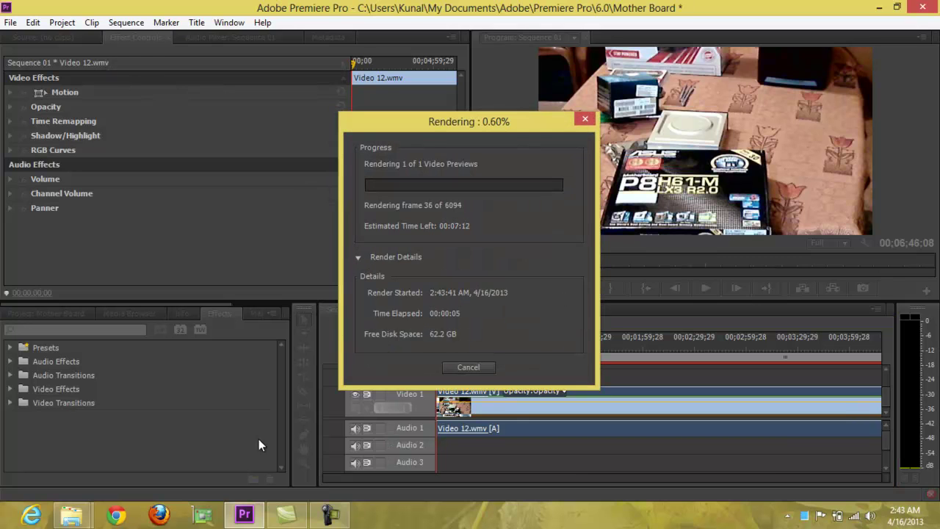
pyautogui.click(204, 516)
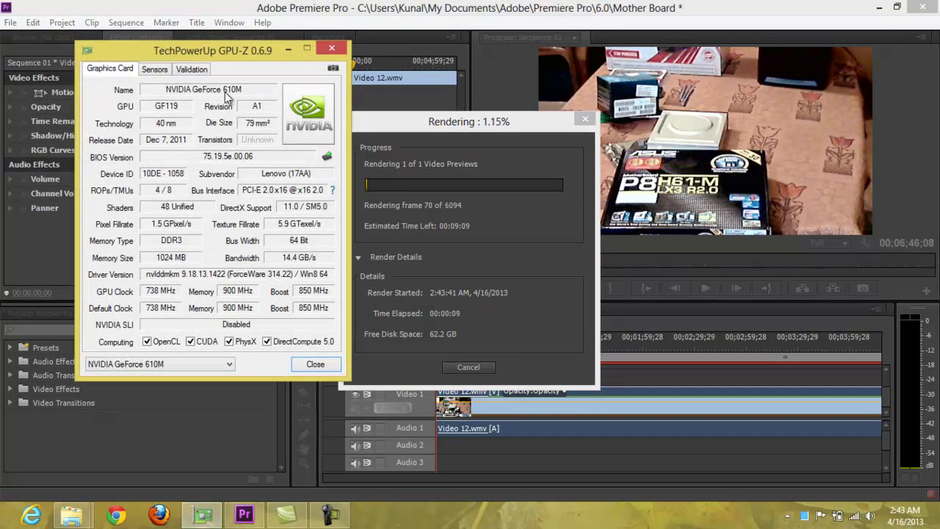
# Show GPU-Z Sensors, switching from Intel HD Graphics 4000 back to the GeForce 610M.
pyautogui.click(155, 69)
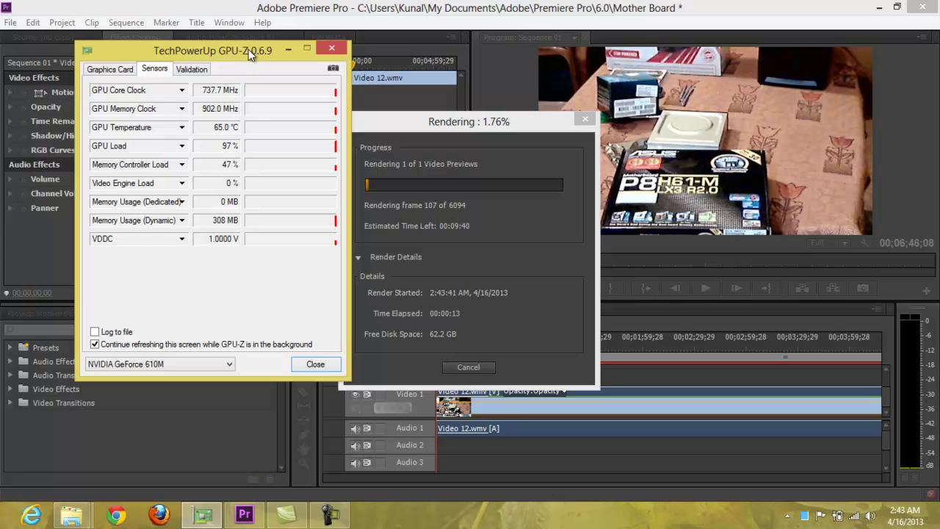
pyautogui.moveTo(249, 50); pyautogui.dragTo(199, 62)
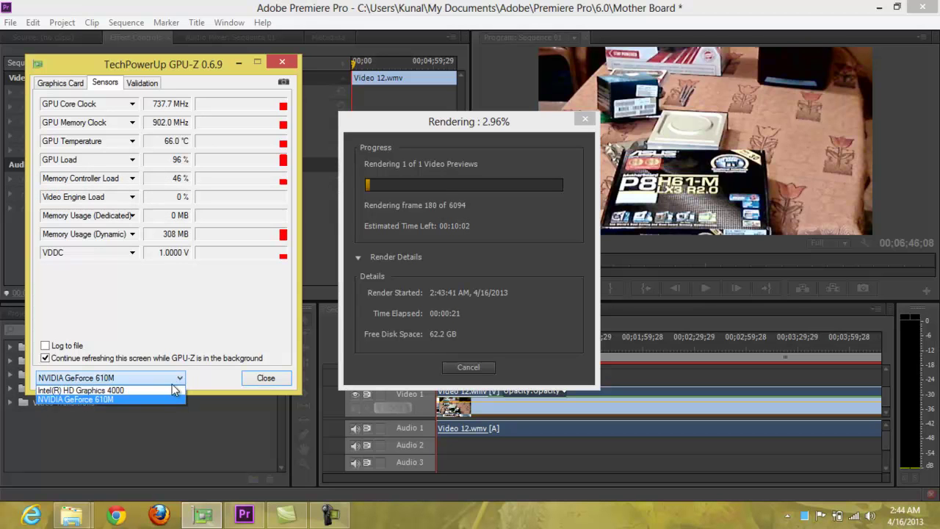
pyautogui.click(175, 390)
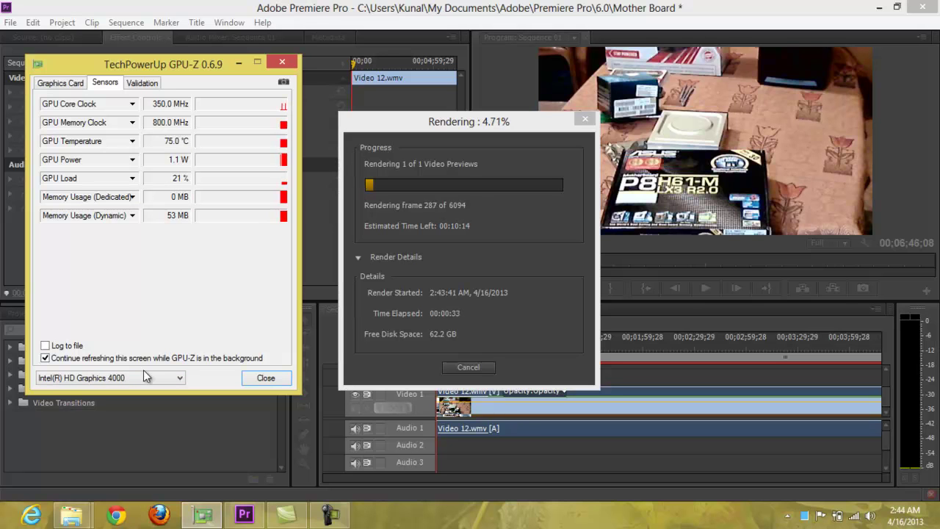
pyautogui.click(144, 378)
pyautogui.click(137, 396)
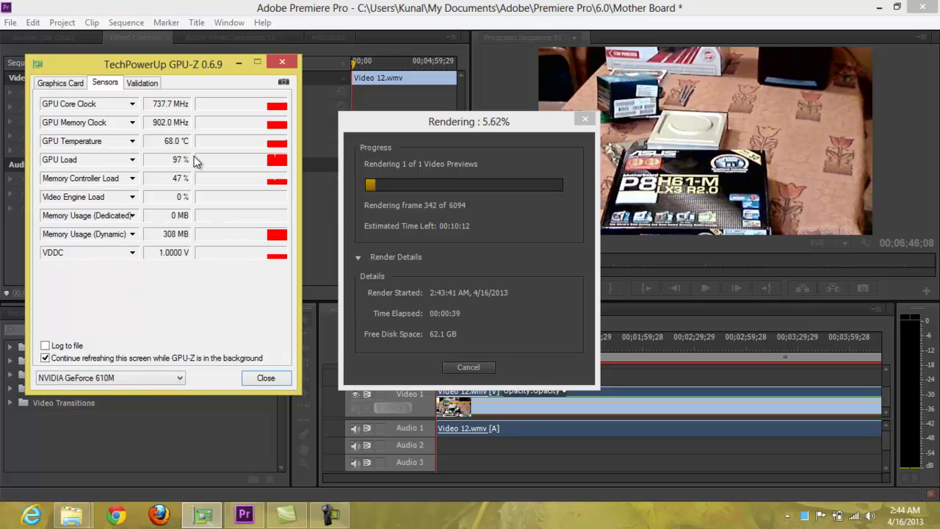
# Close GPU-Z and wait until the render reaches about 36%, frame 2199 of 6094.
pyautogui.click(284, 63)
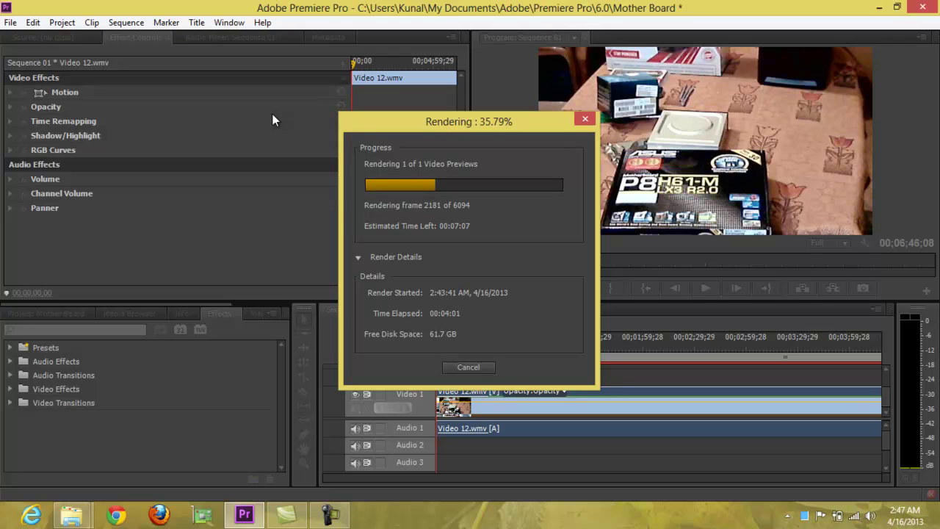
pyautogui.click(330, 514)
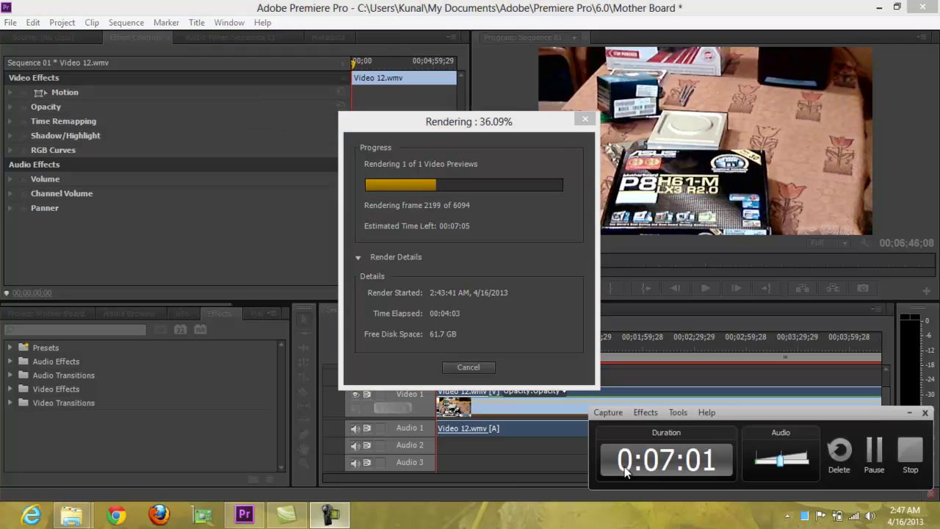